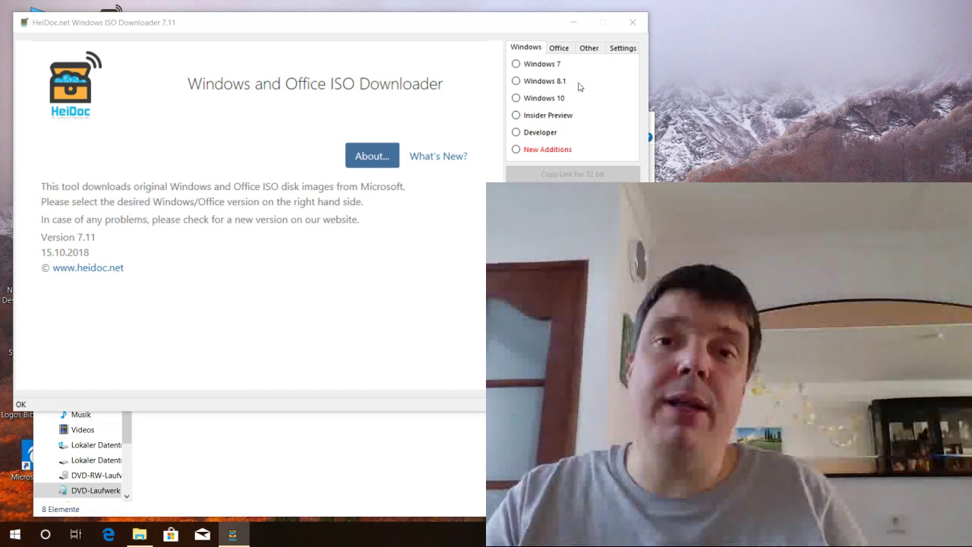
- Choose Windows 7 as the product to download and review the editions offered for it
{"action": "left_click", "coordinate": [559, 50]}
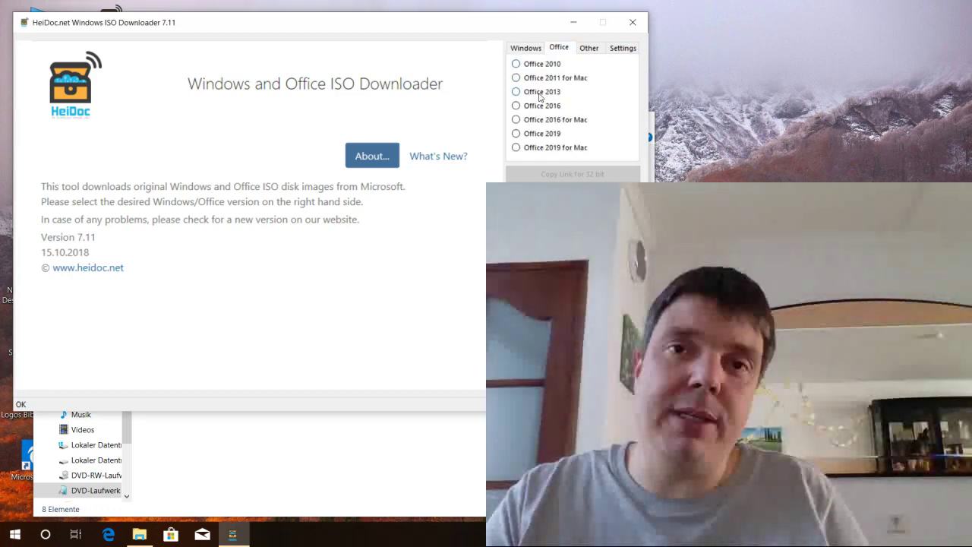
{"action": "left_click", "coordinate": [526, 48]}
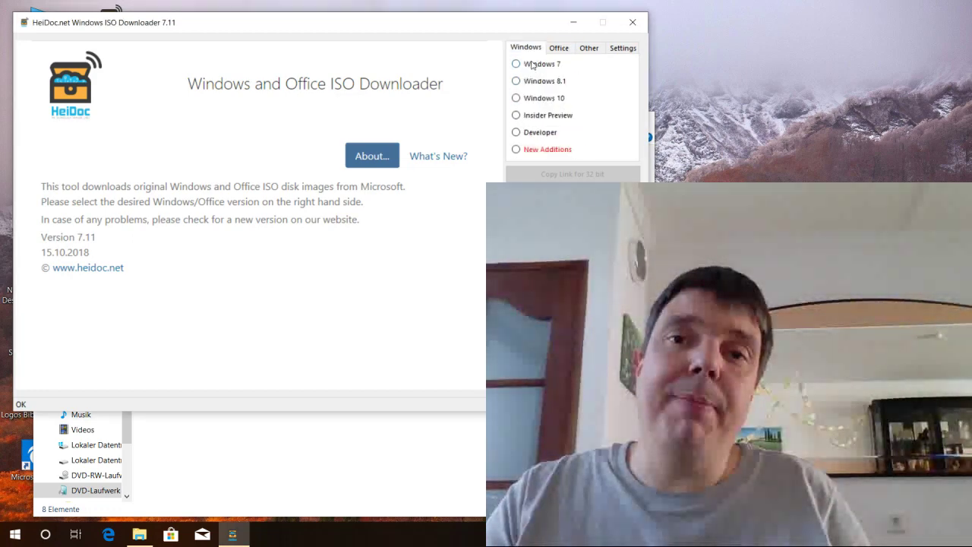
{"action": "left_click", "coordinate": [533, 65]}
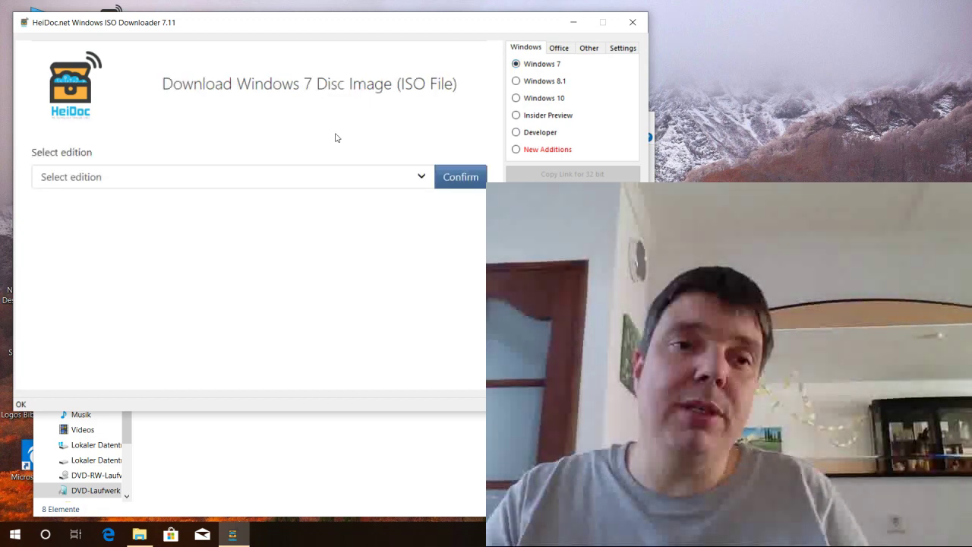
{"action": "left_click", "coordinate": [162, 180]}
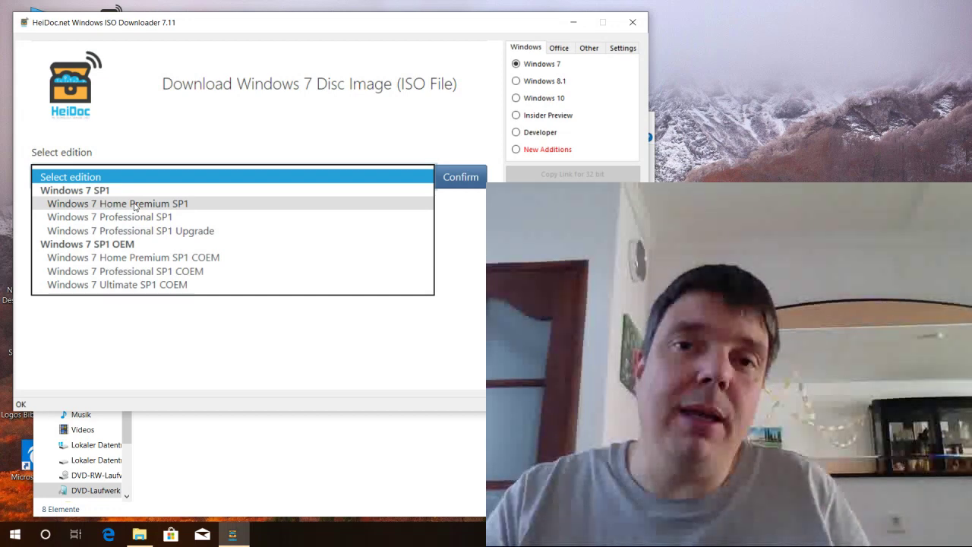
{"action": "left_click", "coordinate": [149, 144]}
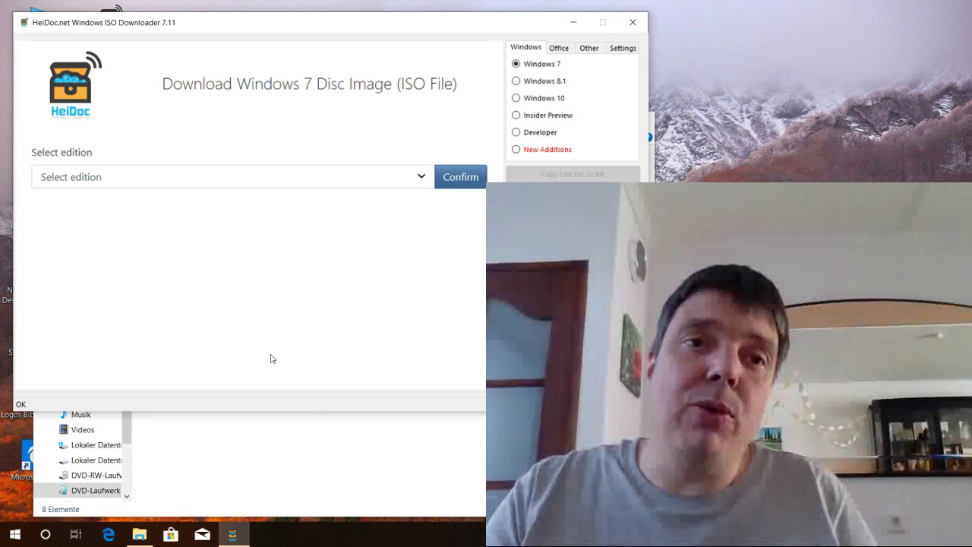
- Open the sources folder on the mounted GSP1RMCPRFRER_EN_DVD disc and select the ei configuration file
{"action": "left_click", "coordinate": [268, 438]}
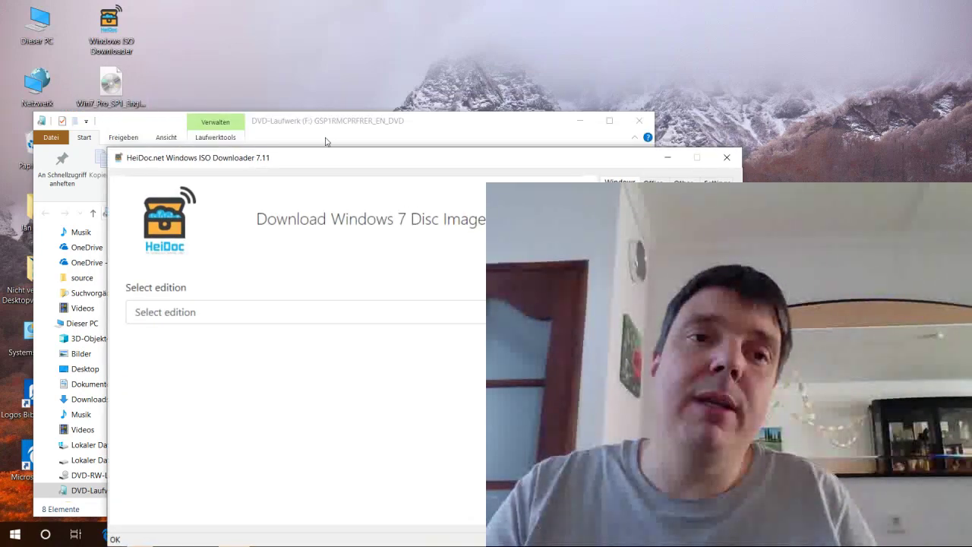
{"action": "left_click_drag", "start_coordinate": [389, 165], "coordinate": [351, 44]}
{"action": "left_click", "coordinate": [393, 453]}
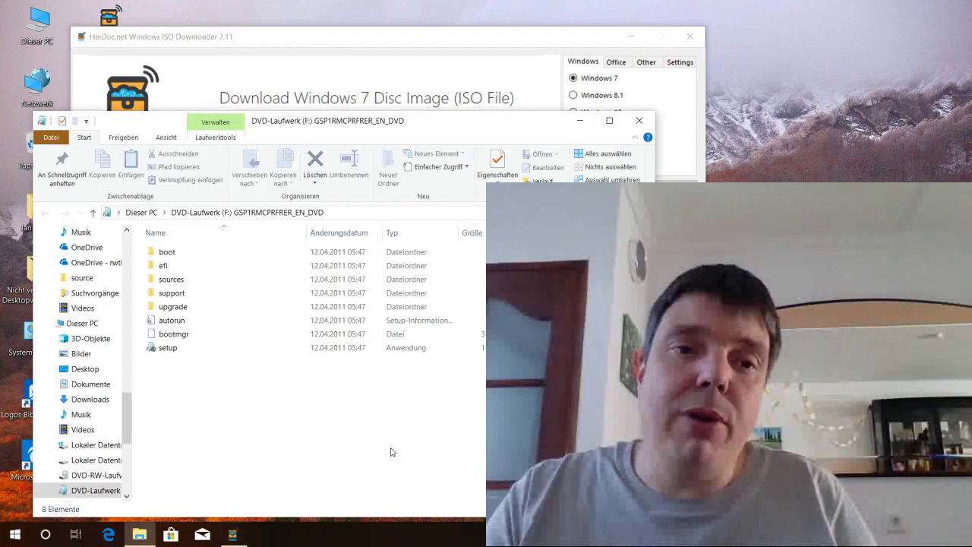
{"action": "left_click", "coordinate": [232, 307]}
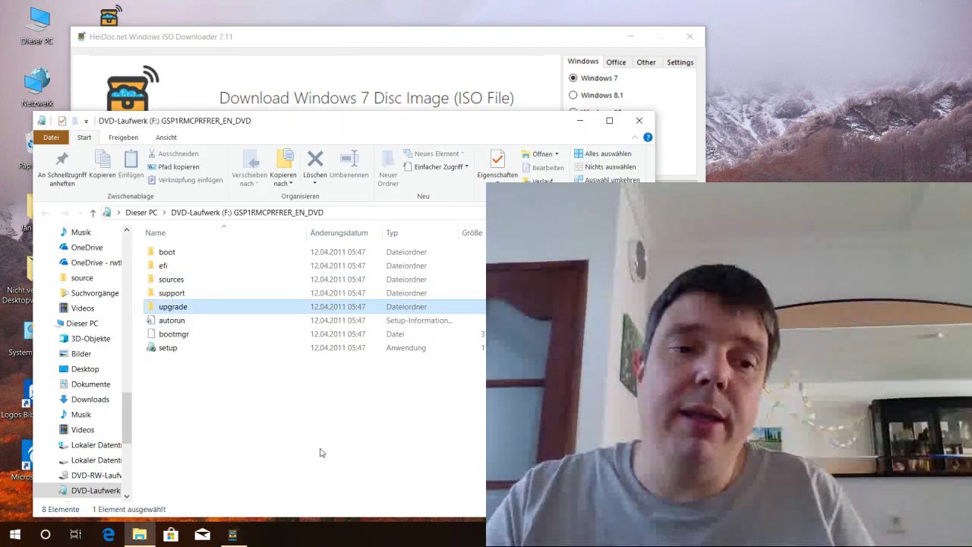
{"action": "double_click", "coordinate": [170, 279]}
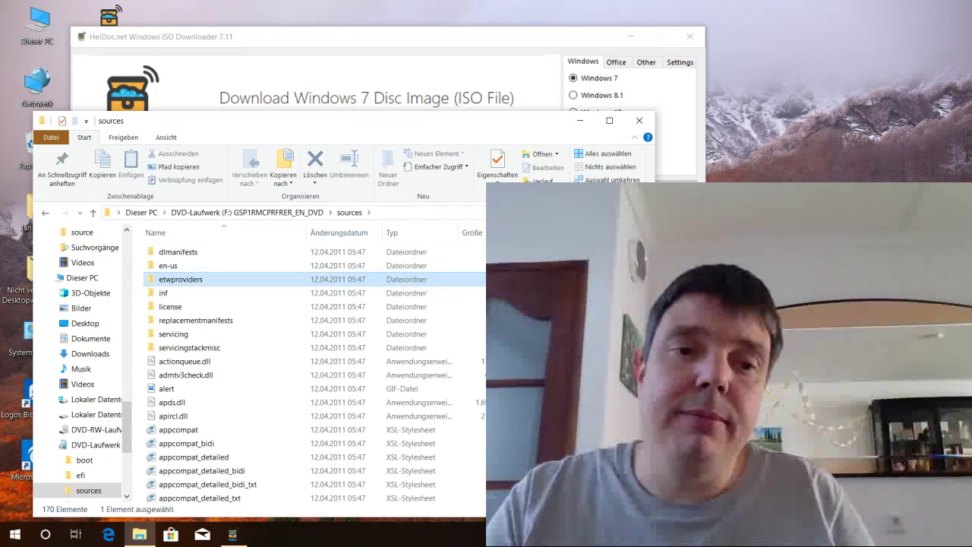
{"action": "scroll", "coordinate": [317, 370], "scroll_direction": "down", "scroll_amount": 15}
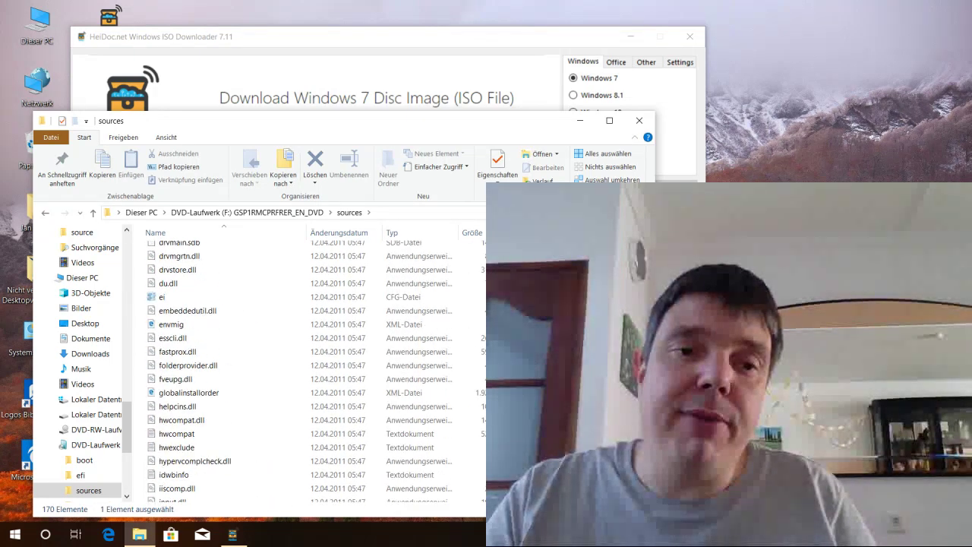
{"action": "scroll", "coordinate": [228, 342], "scroll_direction": "up", "scroll_amount": 1}
{"action": "left_click", "coordinate": [154, 313]}
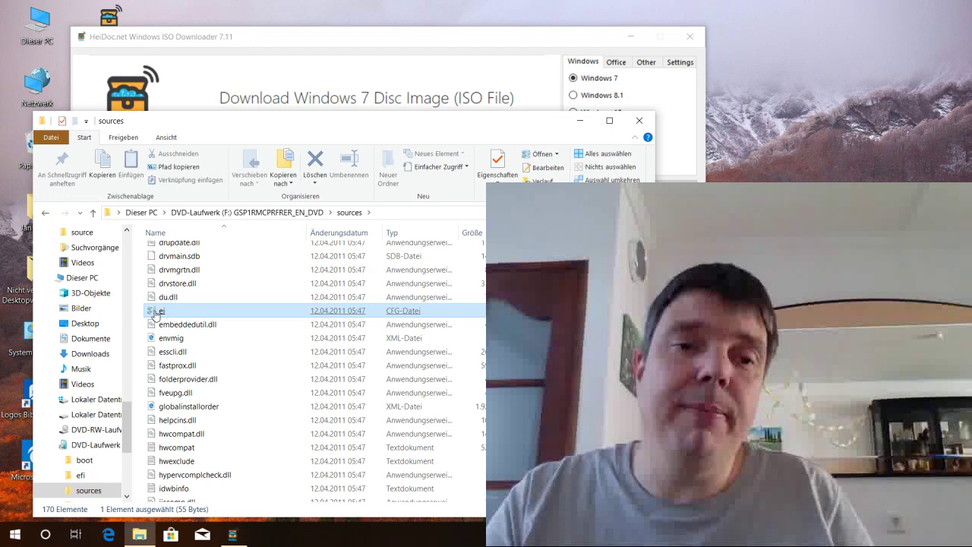
- Start Notepad and open the ei configuration file from the sources folder in it
{"action": "left_click", "coordinate": [15, 534]}
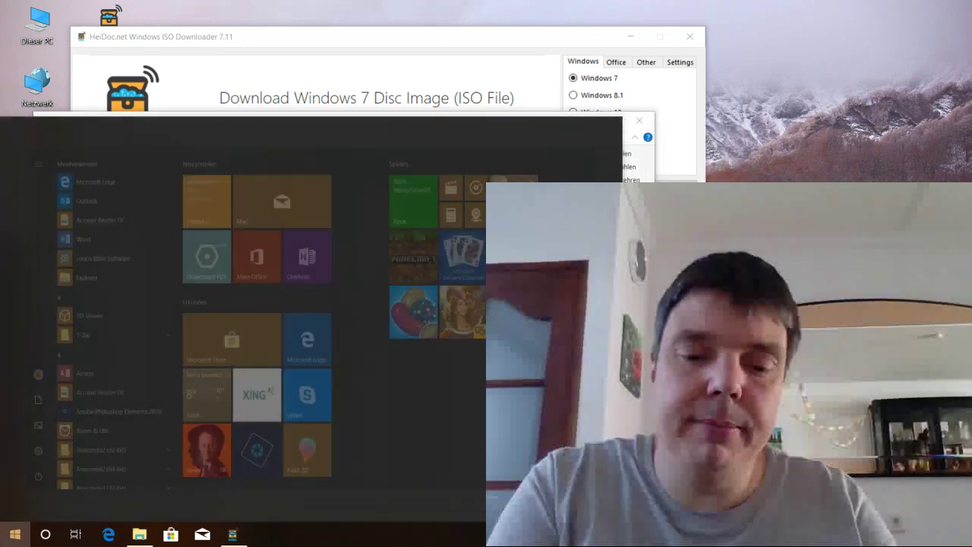
{"action": "type", "text": "notepad"}
{"action": "key", "text": "Return"}
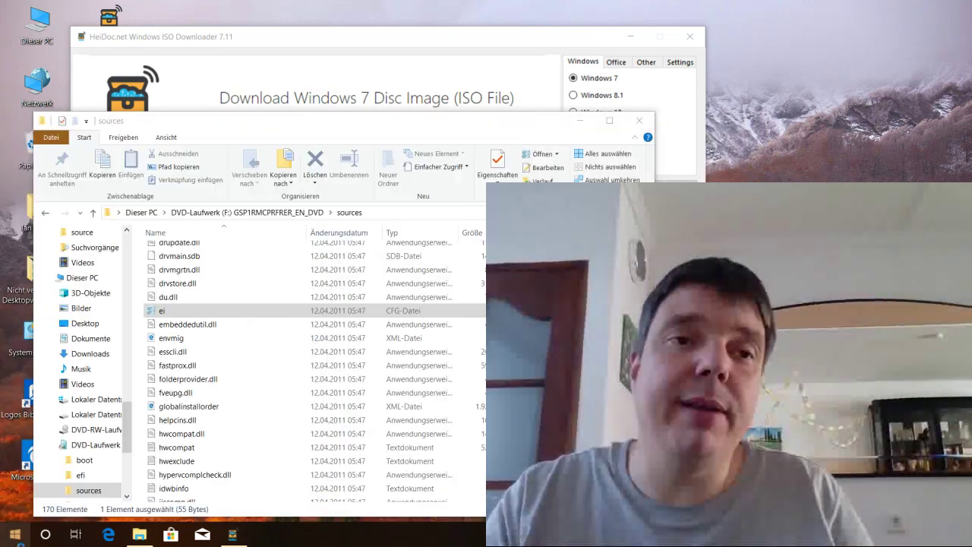
{"action": "left_click", "coordinate": [319, 493]}
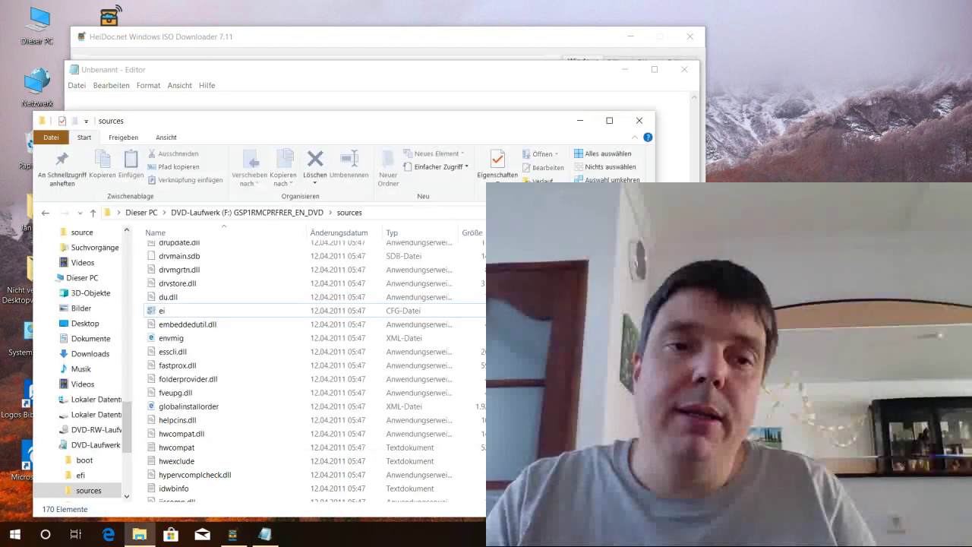
{"action": "left_click_drag", "start_coordinate": [187, 79], "coordinate": [183, 50]}
{"action": "left_click", "coordinate": [271, 454]}
{"action": "left_click", "coordinate": [162, 317]}
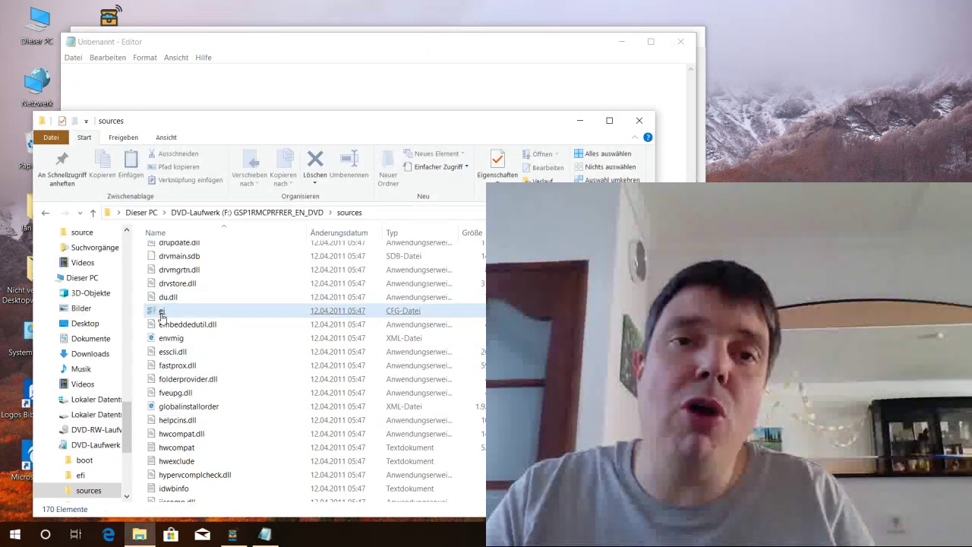
{"action": "left_click_drag", "start_coordinate": [162, 318], "coordinate": [319, 83]}
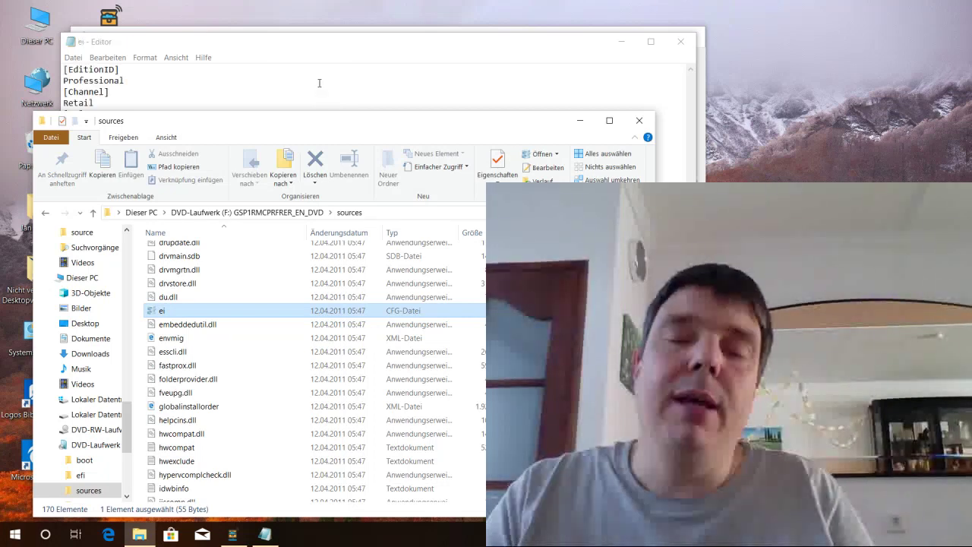
- Examine the values under EditionID and Channel in the ei file
{"action": "left_click", "coordinate": [319, 84]}
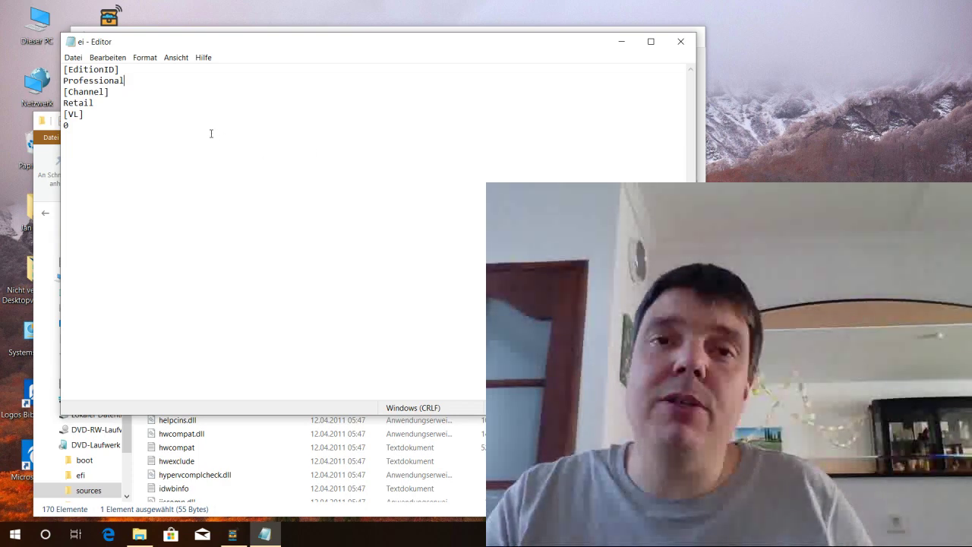
{"action": "double_click", "coordinate": [98, 81]}
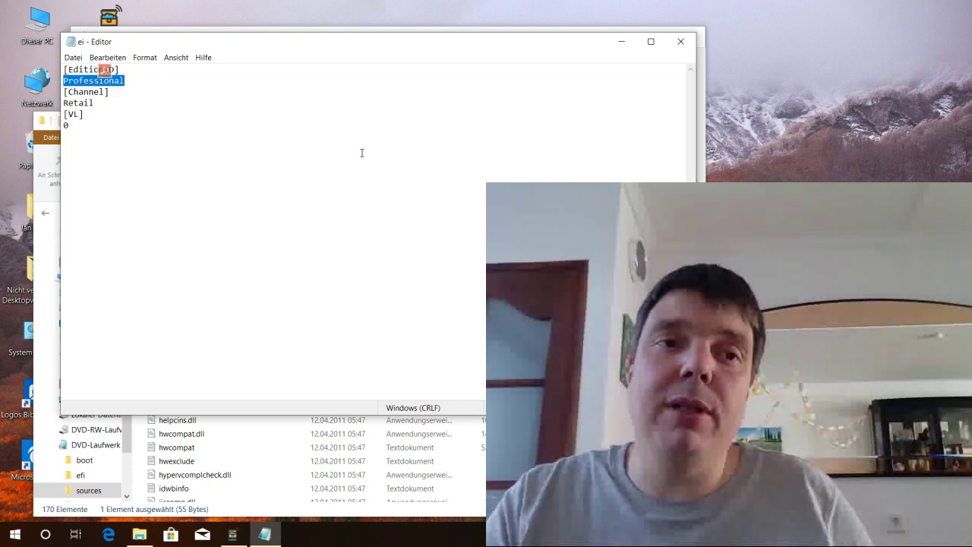
{"action": "double_click", "coordinate": [76, 102]}
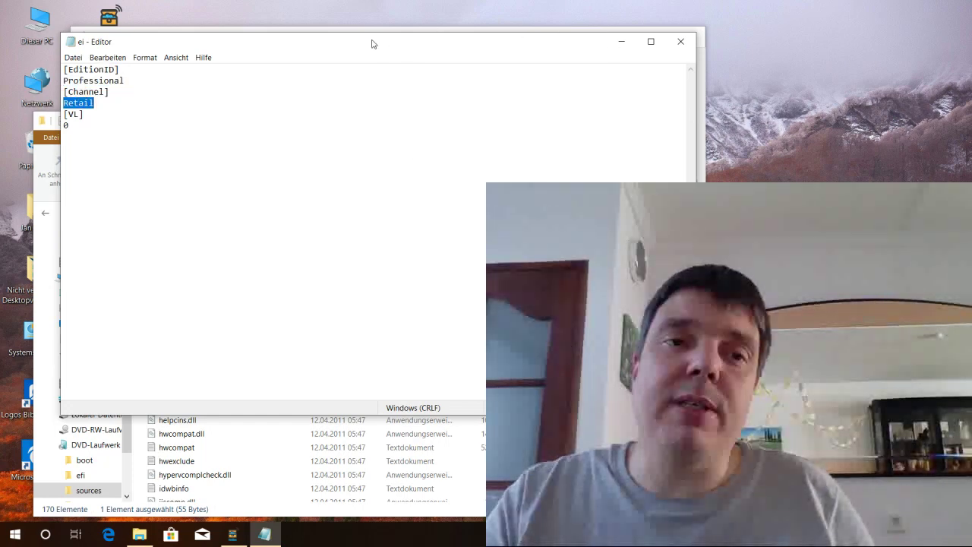
- Return to the sources folder and open the cversion configuration file
{"action": "left_click_drag", "start_coordinate": [372, 43], "coordinate": [546, 122]}
{"action": "left_click", "coordinate": [181, 121]}
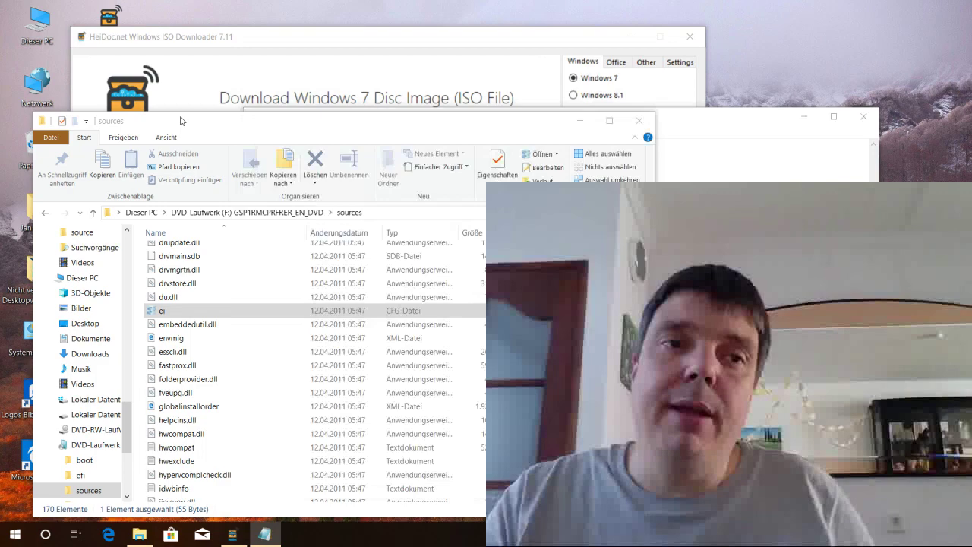
{"action": "left_click_drag", "start_coordinate": [180, 121], "coordinate": [163, 38]}
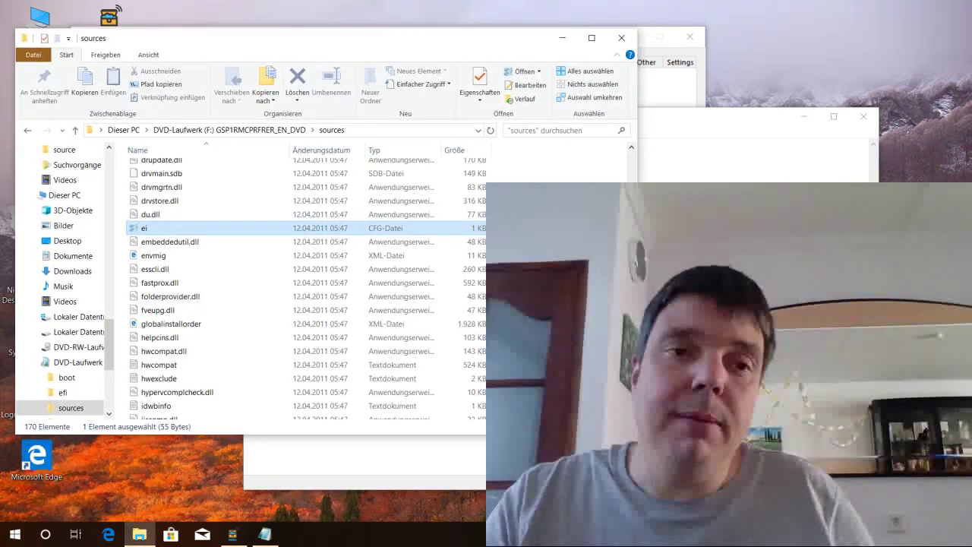
{"action": "scroll", "coordinate": [306, 288], "scroll_direction": "up", "scroll_amount": 9}
{"action": "scroll", "coordinate": [228, 289], "scroll_direction": "down", "scroll_amount": 1}
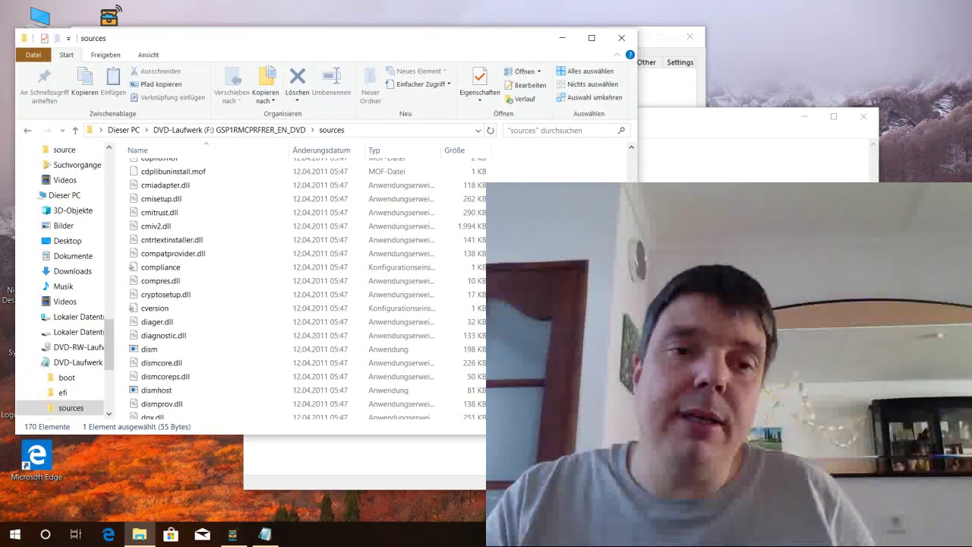
{"action": "left_click", "coordinate": [159, 309]}
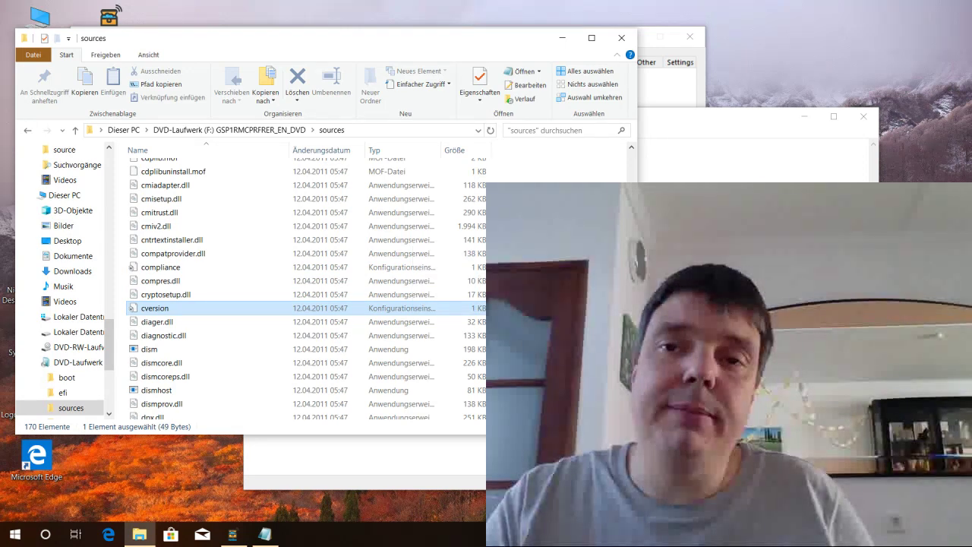
{"action": "key", "text": "Return"}
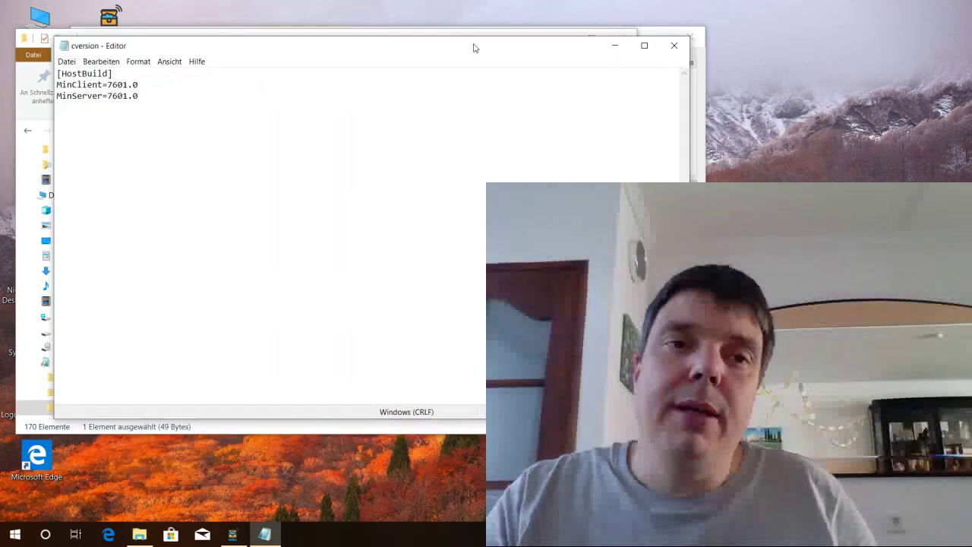
- Examine the MinClient and MinServer build entries in the cversion file alongside its entry in the sources folder
{"action": "left_click_drag", "start_coordinate": [473, 48], "coordinate": [461, 78]}
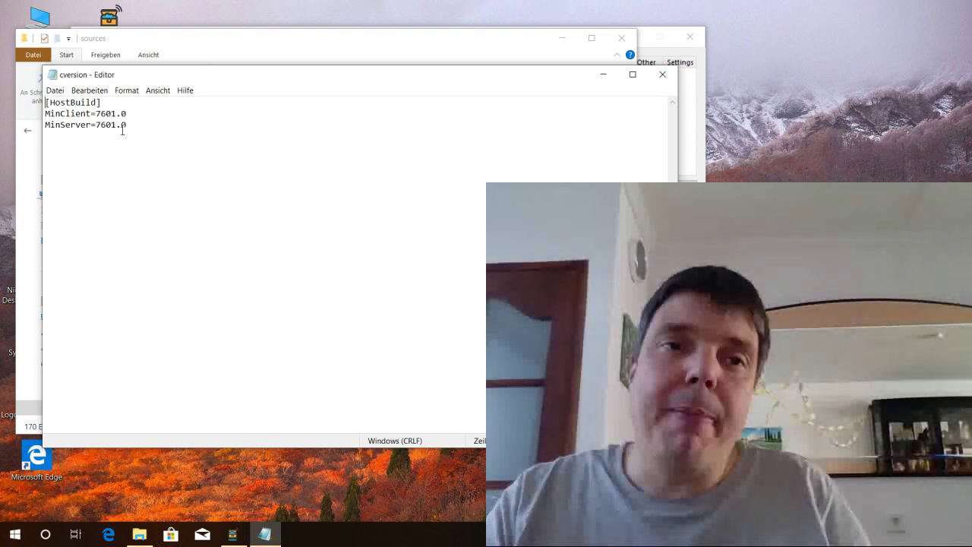
{"action": "left_click", "coordinate": [162, 38]}
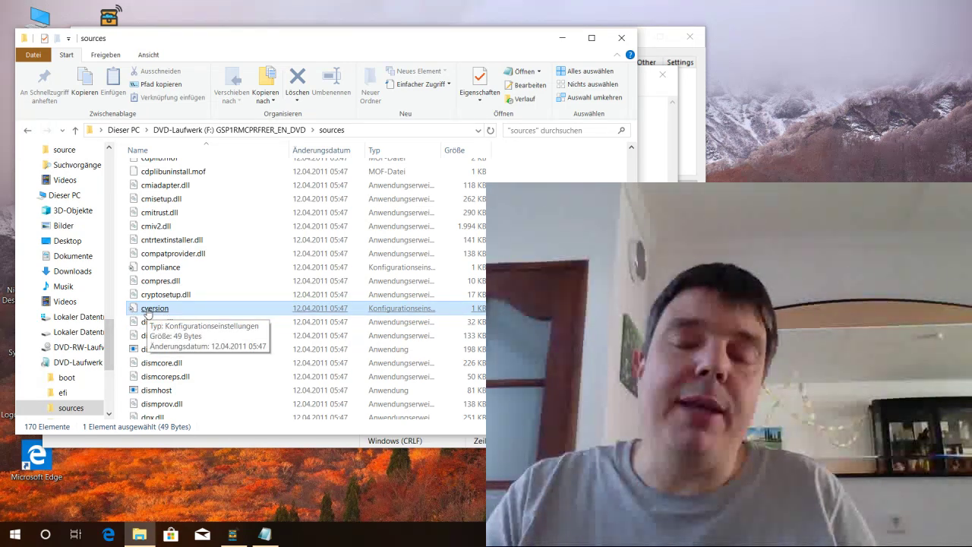
{"action": "left_click", "coordinate": [432, 282]}
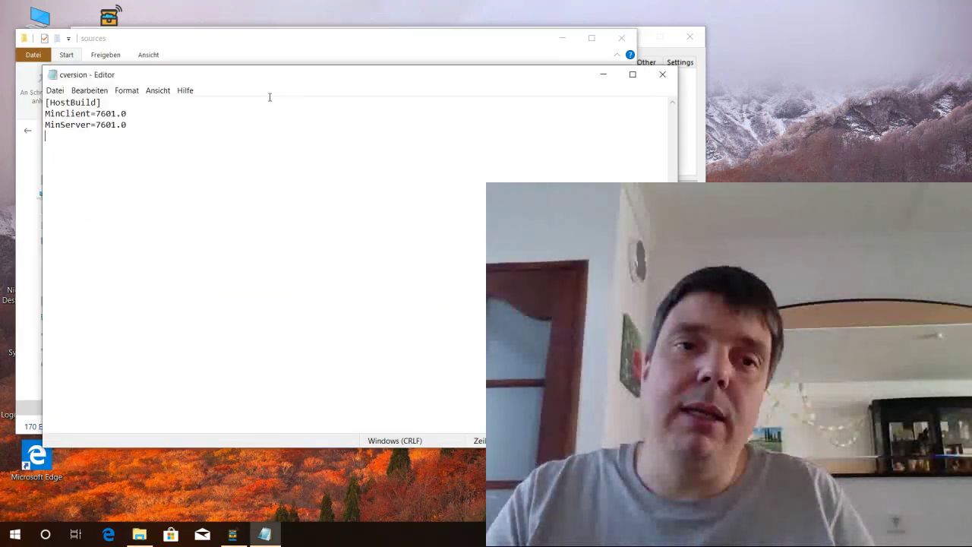
{"action": "left_click_drag", "start_coordinate": [183, 79], "coordinate": [180, 136]}
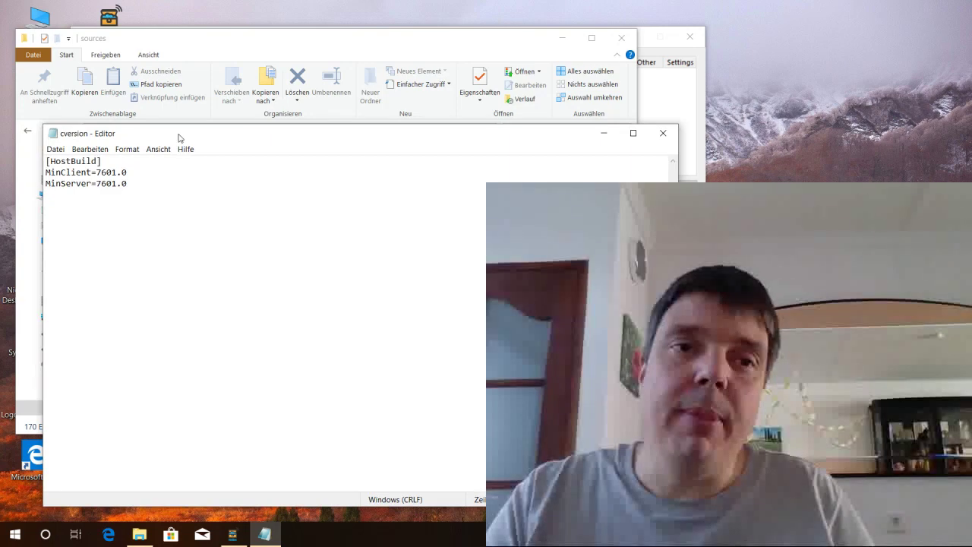
{"action": "left_click", "coordinate": [131, 38]}
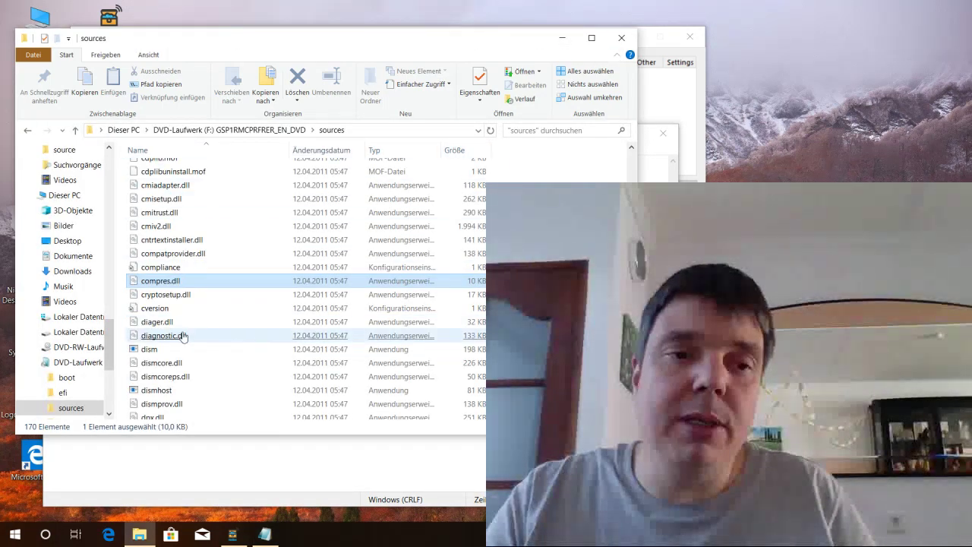
{"action": "right_click", "coordinate": [82, 362]}
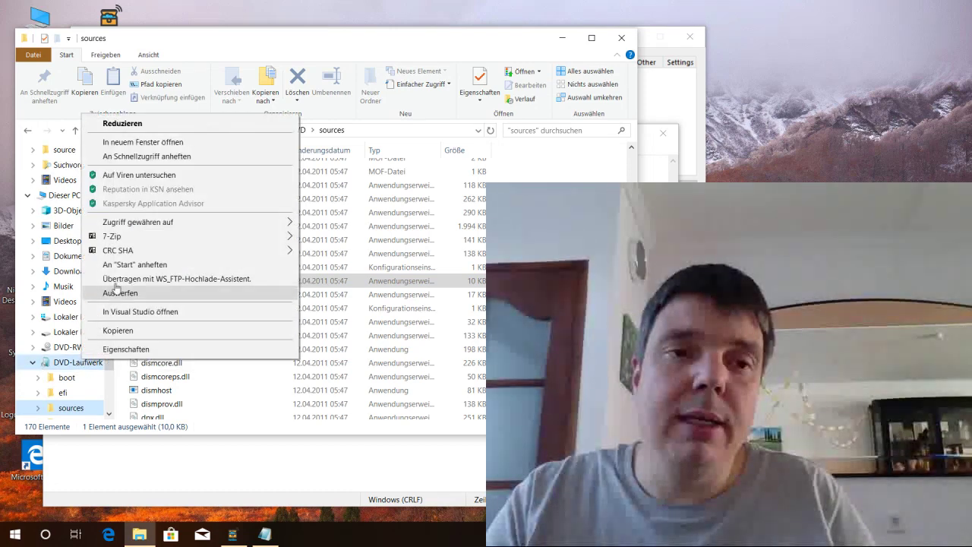
{"action": "key", "text": "Escape"}
{"action": "key", "text": "alt+Tab"}
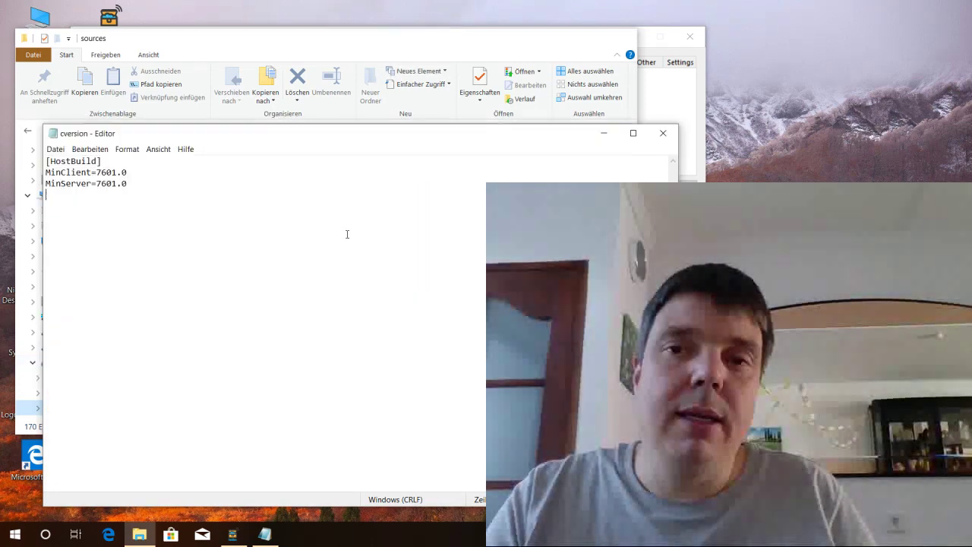
- Close the cversion file, load the Win7_Pro_SP1_English_x32 ISO, and enable removal of both ei.cfg and cversion.ini from it
{"action": "left_click", "coordinate": [664, 134]}
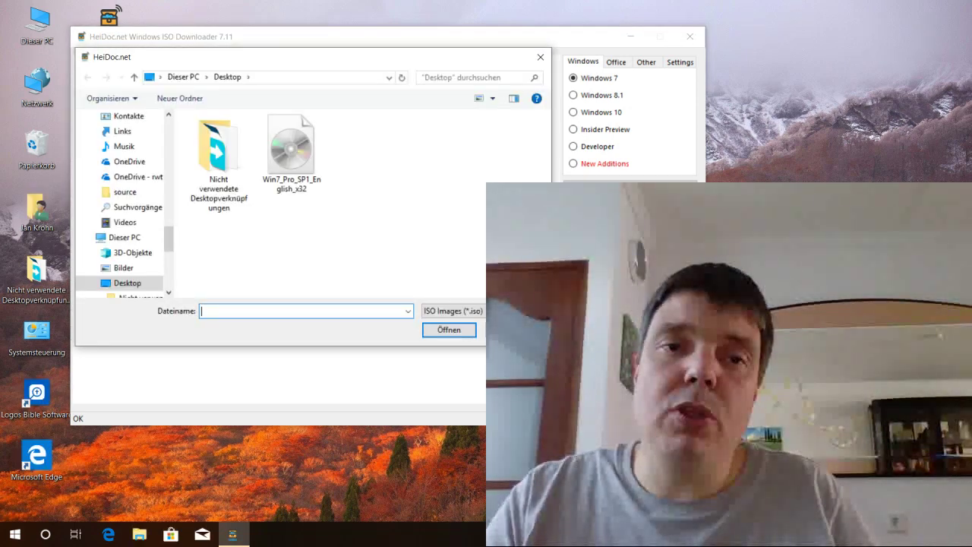
{"action": "double_click", "coordinate": [296, 156]}
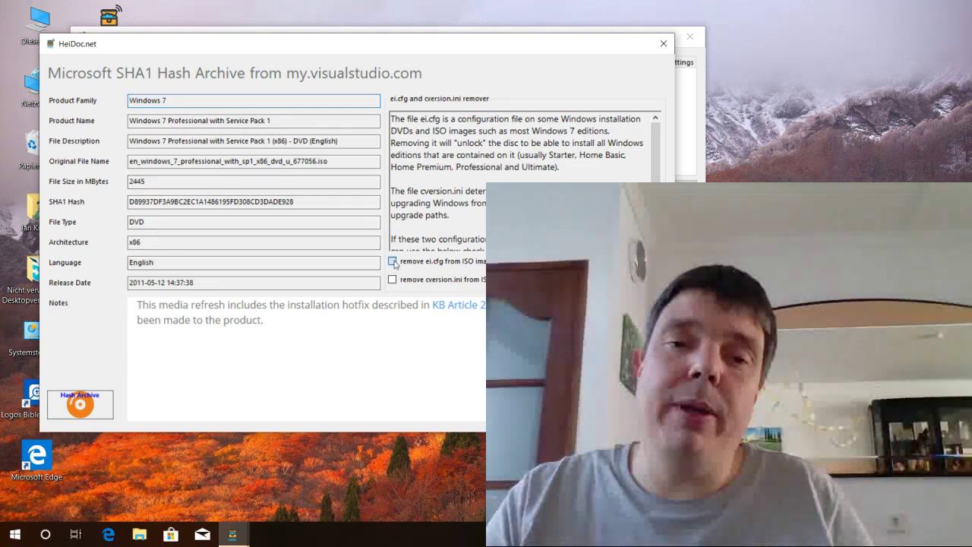
{"action": "left_click", "coordinate": [392, 261]}
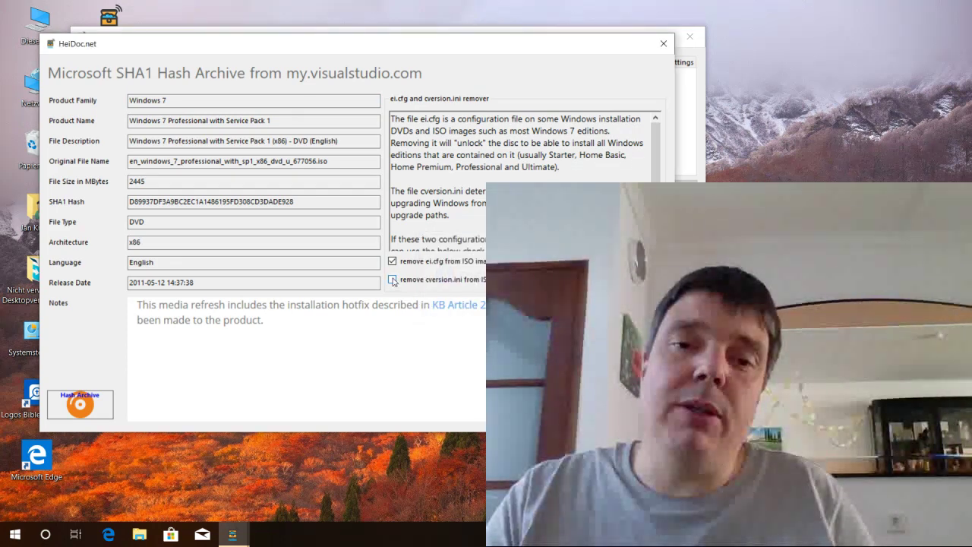
{"action": "left_click", "coordinate": [393, 279]}
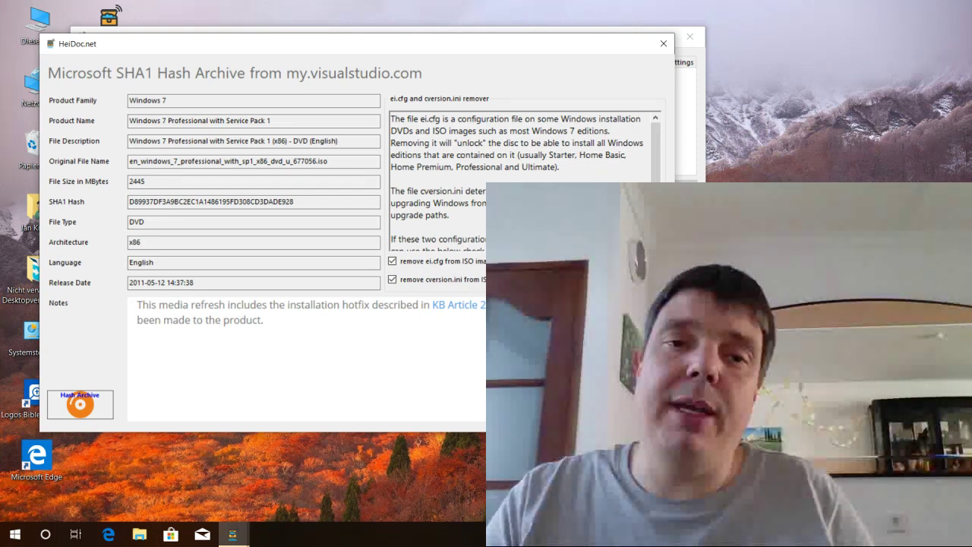
- Close the SHA1 hash archive window and mount the Win7_Pro_SP1_English_x32 ISO from the desktop with Windows Explorer
{"action": "left_click", "coordinate": [663, 44]}
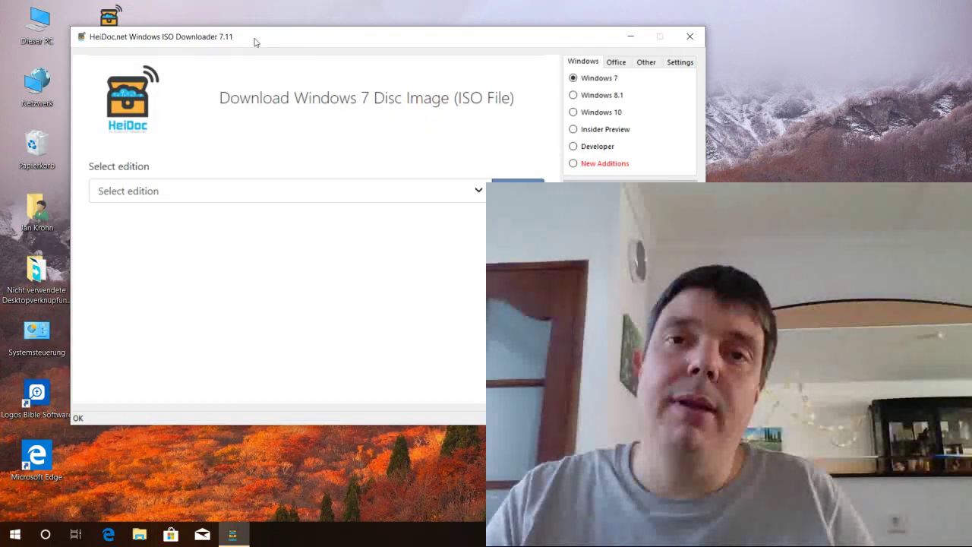
{"action": "left_click_drag", "start_coordinate": [255, 43], "coordinate": [373, 33]}
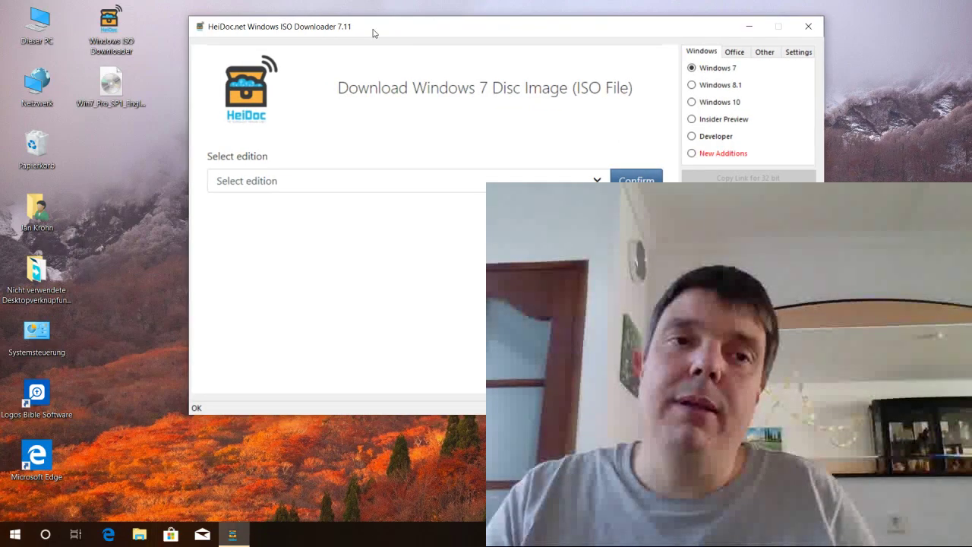
{"action": "right_click", "coordinate": [118, 86]}
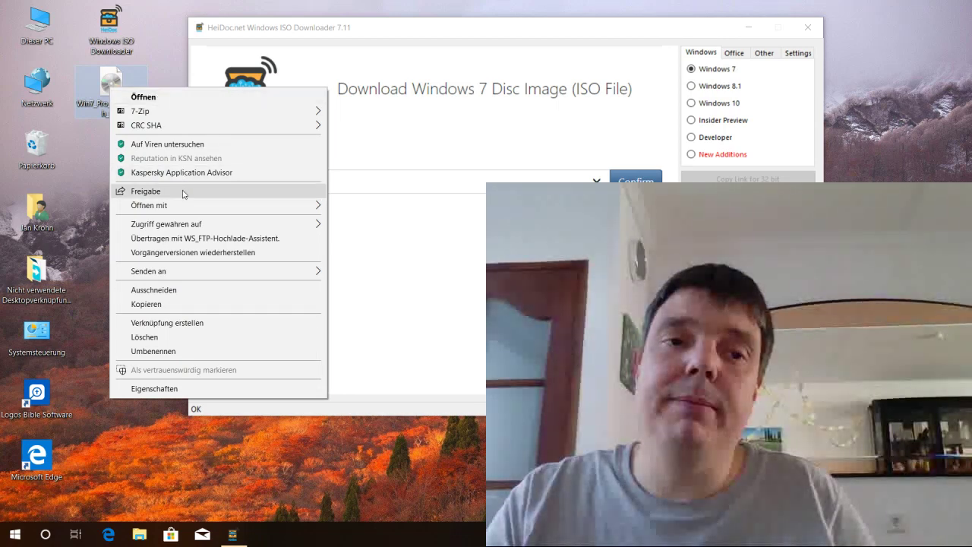
{"action": "mouse_move", "coordinate": [182, 206]}
{"action": "left_click", "coordinate": [378, 221]}
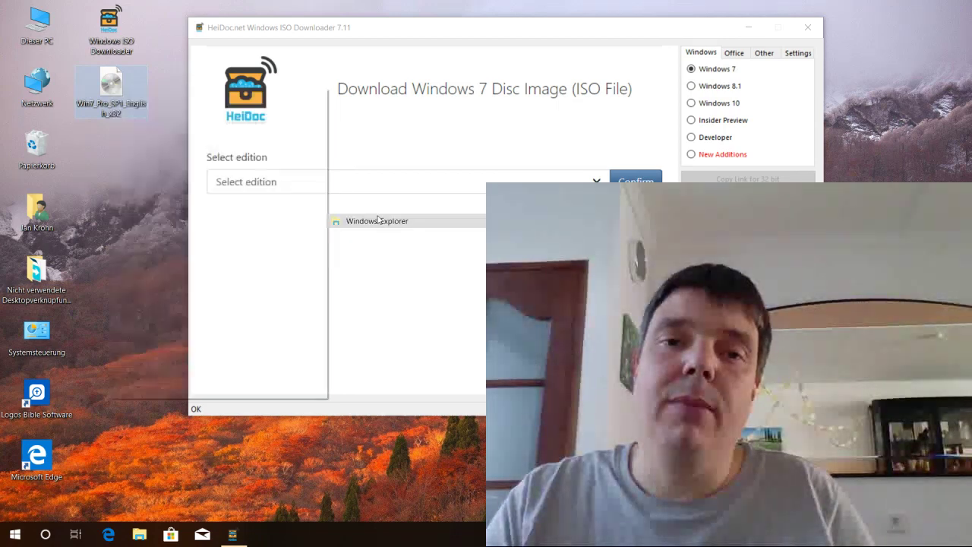
{"action": "left_click", "coordinate": [376, 213]}
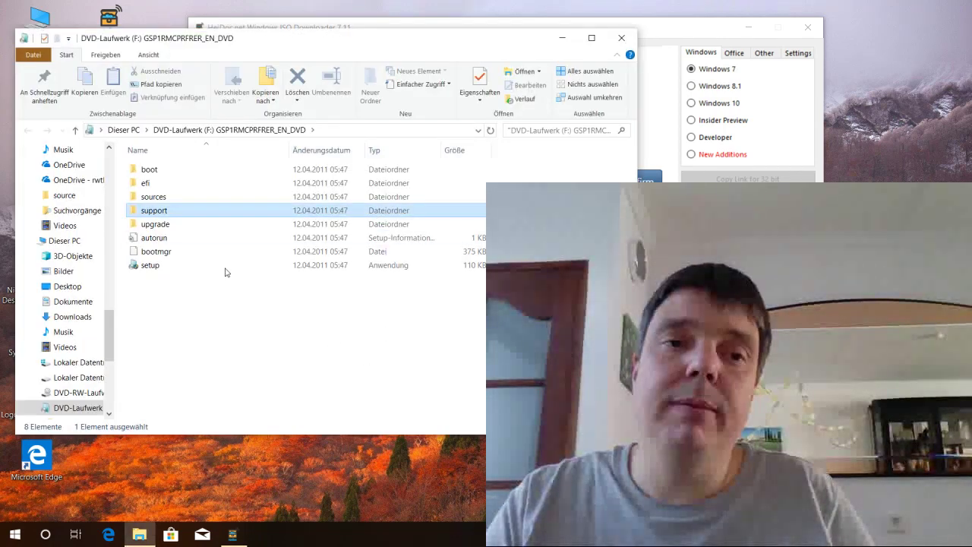
- Check the mounted ISO's sources folder for the ei.cfg and cversion.ini files, and close the folder window
{"action": "double_click", "coordinate": [153, 196]}
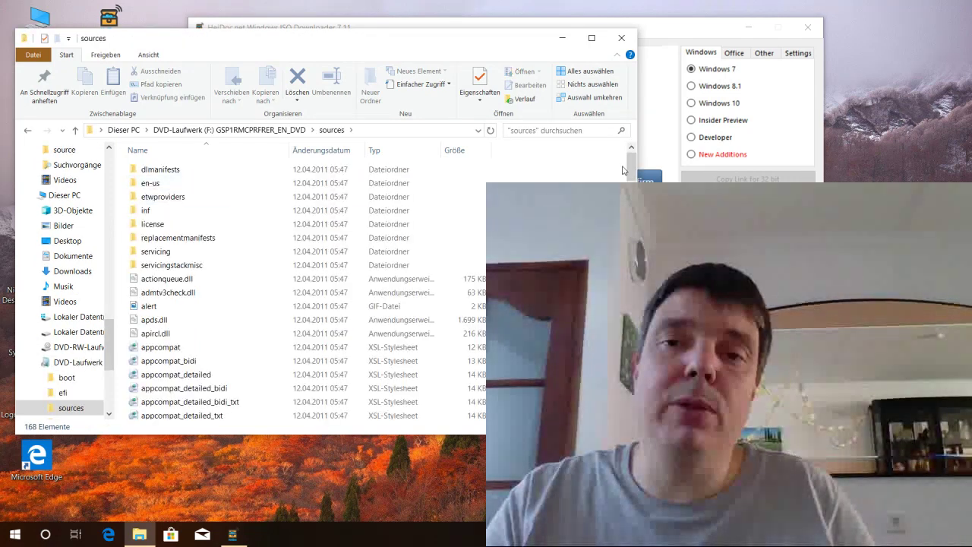
{"action": "left_click_drag", "start_coordinate": [631, 163], "coordinate": [631, 216]}
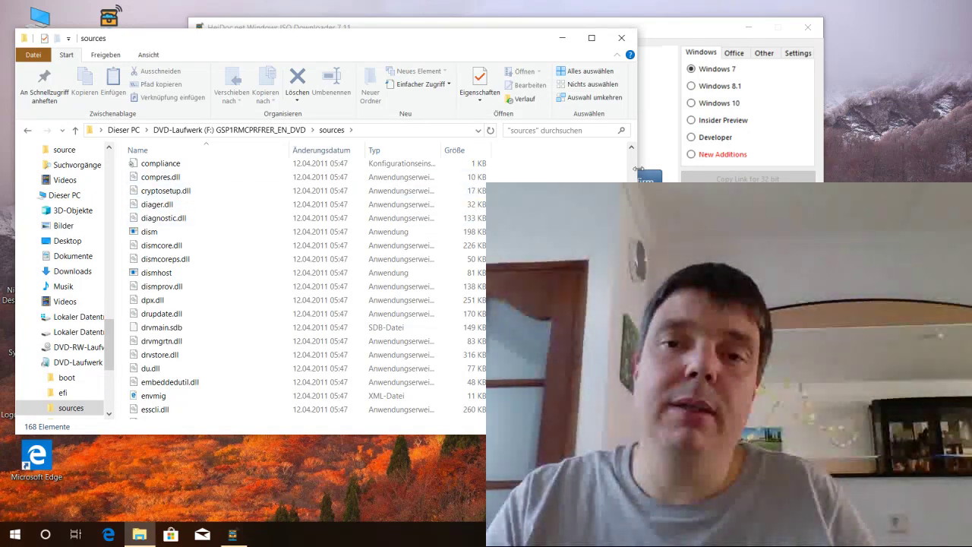
{"action": "left_click_drag", "start_coordinate": [632, 215], "coordinate": [632, 250]}
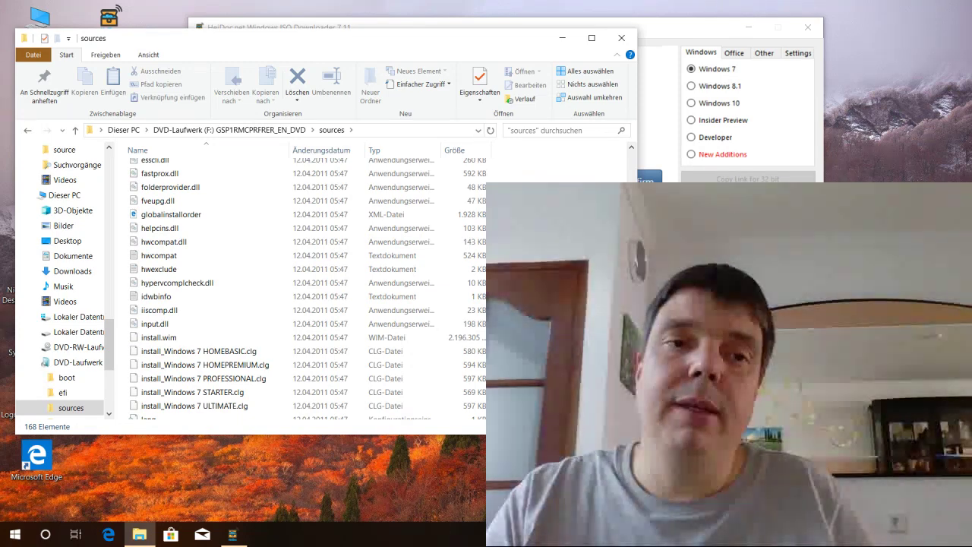
{"action": "left_click", "coordinate": [180, 217]}
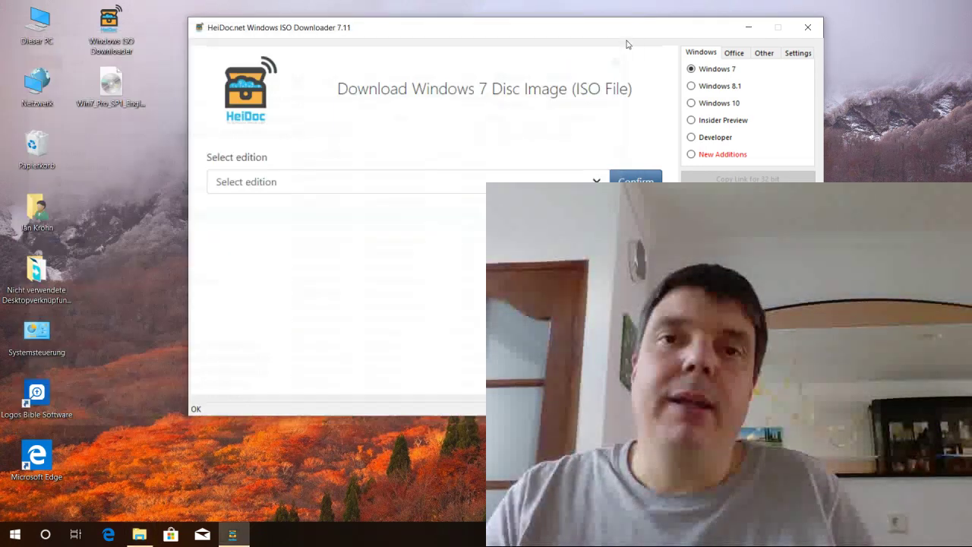
{"action": "left_click", "coordinate": [621, 38]}
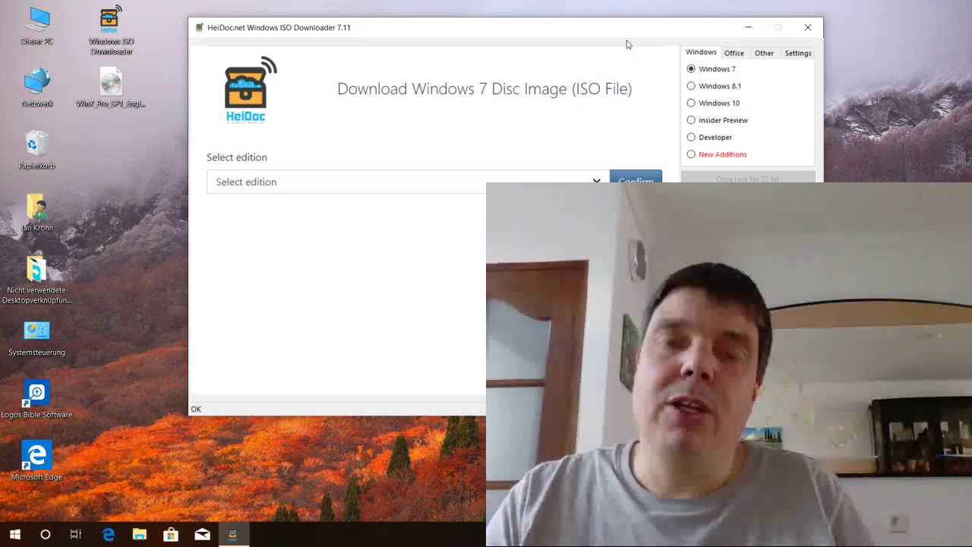